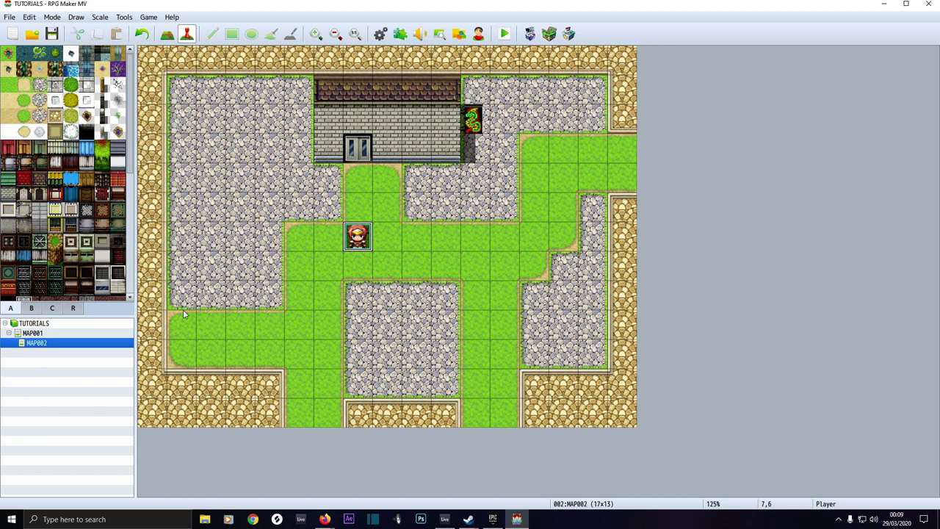
# Step: Copy the LNM_GameEditorCore and LNM_GameTime plugin files from the Game-Time PlugIn folder
pyautogui.click(883, 5)
pyautogui.doubleClick(63, 15)
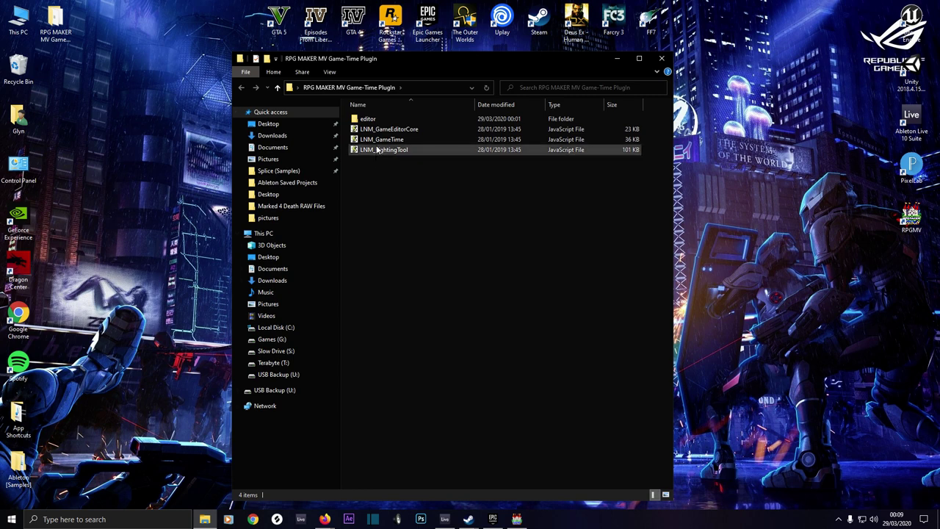
pyautogui.moveTo(384, 150)
pyautogui.click(381, 132)
pyautogui.keyDown('ctrl'); pyautogui.click(378, 138); pyautogui.keyUp('ctrl')
pyautogui.rightClick(378, 131)
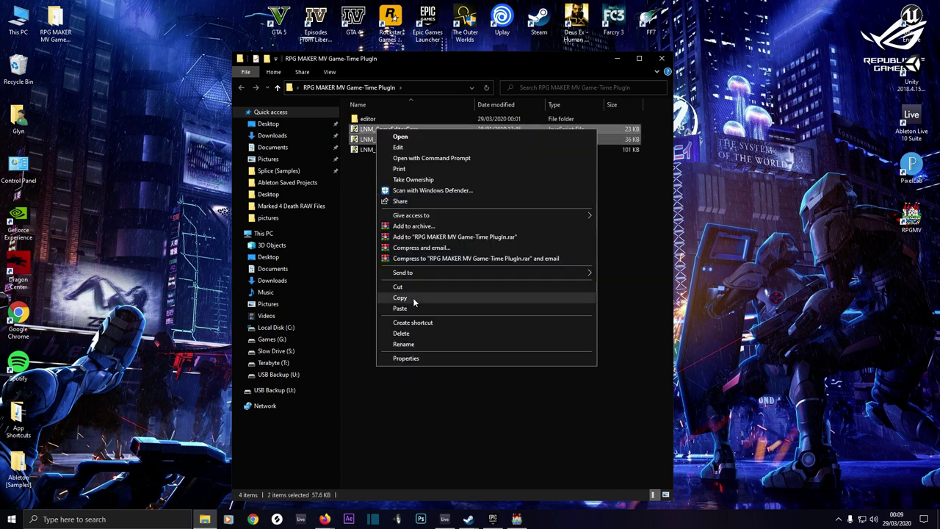
pyautogui.click(414, 301)
# Step: Browse Documents to the Bad Apple Games project and open its img folder
pyautogui.click(277, 149)
pyautogui.doubleClick(372, 151)
pyautogui.doubleClick(375, 120)
pyautogui.doubleClick(365, 190)
pyautogui.doubleClick(369, 129)
pyautogui.click(278, 88)
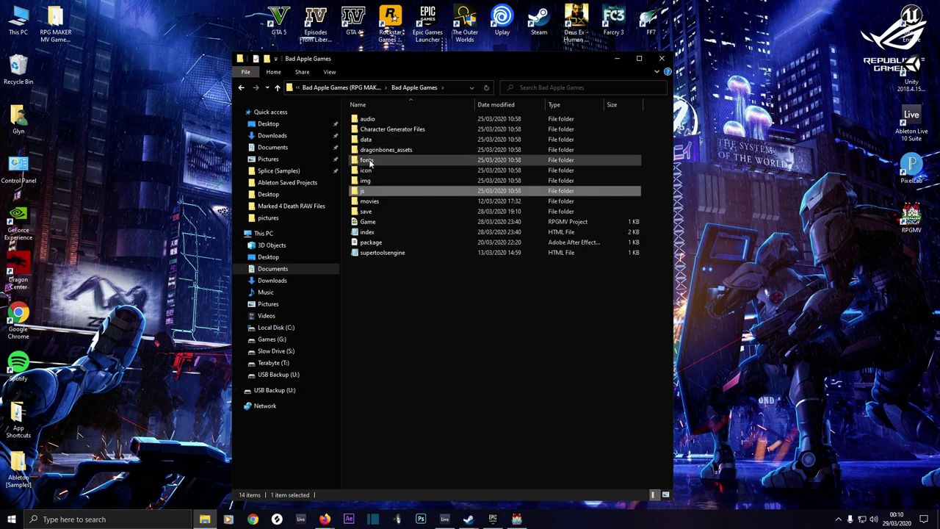
pyautogui.click(369, 183)
pyautogui.doubleClick(368, 182)
# Step: Copy the plugin's editor folder from the Game-Time plugin folder
pyautogui.rightClick(206, 518)
pyautogui.click(62, 15)
pyautogui.doubleClick(63, 14)
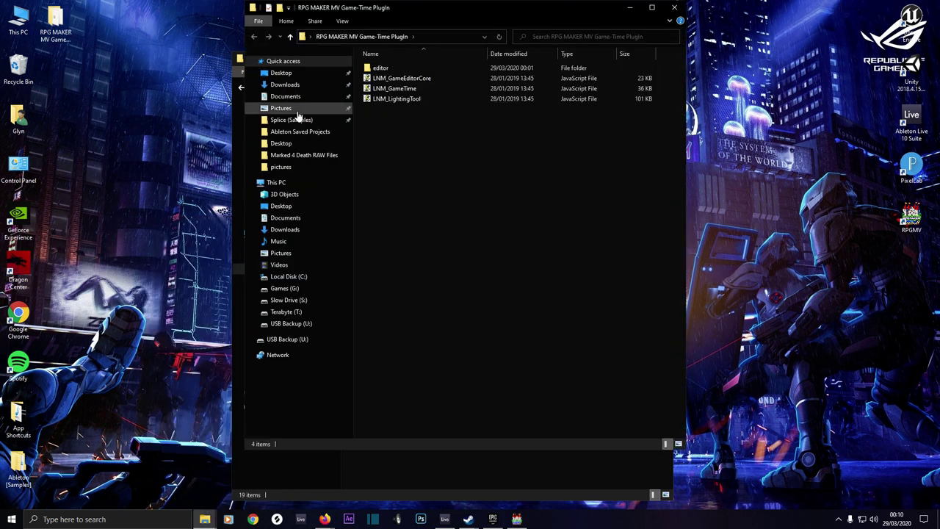
pyautogui.doubleClick(377, 70)
pyautogui.click(290, 36)
pyautogui.rightClick(375, 69)
pyautogui.click(411, 312)
# Step: Navigate to the RPG MAKER TUTORIALS project's img folder
pyautogui.click(632, 8)
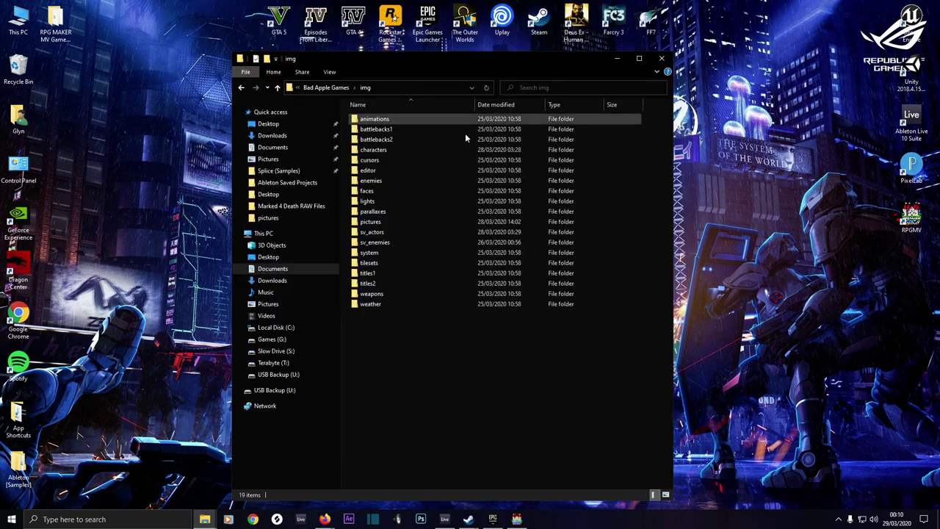
pyautogui.click(277, 88)
pyautogui.click(278, 87)
pyautogui.doubleClick(382, 129)
pyautogui.click(368, 165)
pyautogui.doubleClick(368, 163)
# Step: Paste the editor folder there, replacing existing files, then close File Explorer
pyautogui.rightClick(375, 293)
pyautogui.click(408, 359)
pyautogui.click(422, 185)
pyautogui.doubleClick(375, 160)
pyautogui.click(661, 58)
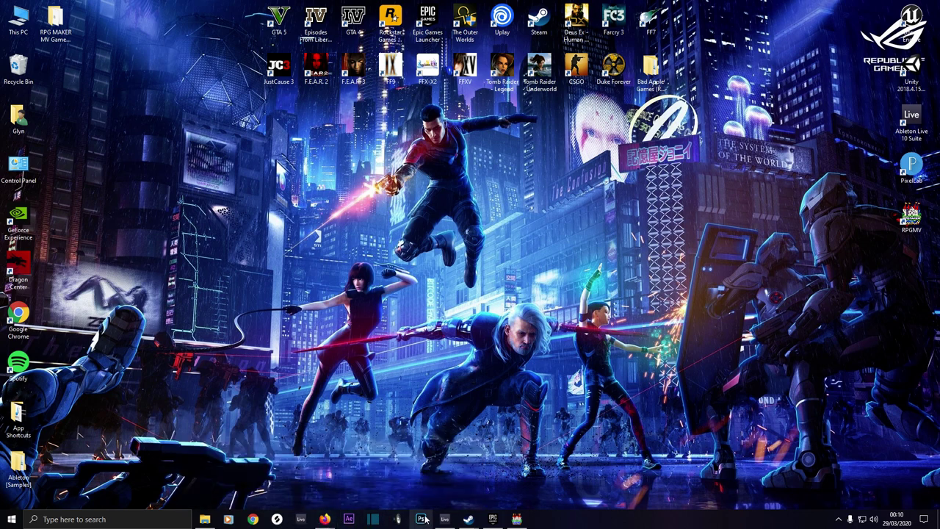
# Step: Restore RPG Maker MV, open the Plugin Manager, browse available plugins, then cancel the new entry
pyautogui.moveTo(517, 518)
pyautogui.click(531, 482)
pyautogui.click(400, 34)
pyautogui.doubleClick(317, 173)
pyautogui.click(297, 139)
pyautogui.click(628, 345)
pyautogui.click(713, 403)
# Step: Review the existing LNM_GameEditorCore and LNM_GameTime plugin entries
pyautogui.click(319, 156)
pyautogui.click(317, 165)
pyautogui.click(316, 155)
# Step: Confirm LNM_GameTime has Enabled and Show Clock on Map set to true, and check the 00:00 tint
pyautogui.doubleClick(314, 165)
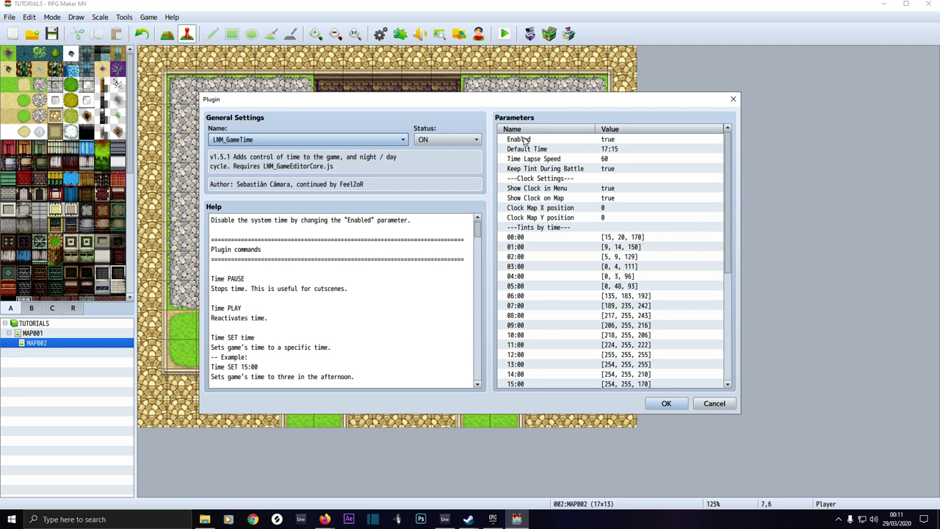
pyautogui.doubleClick(524, 140)
pyautogui.click(506, 299)
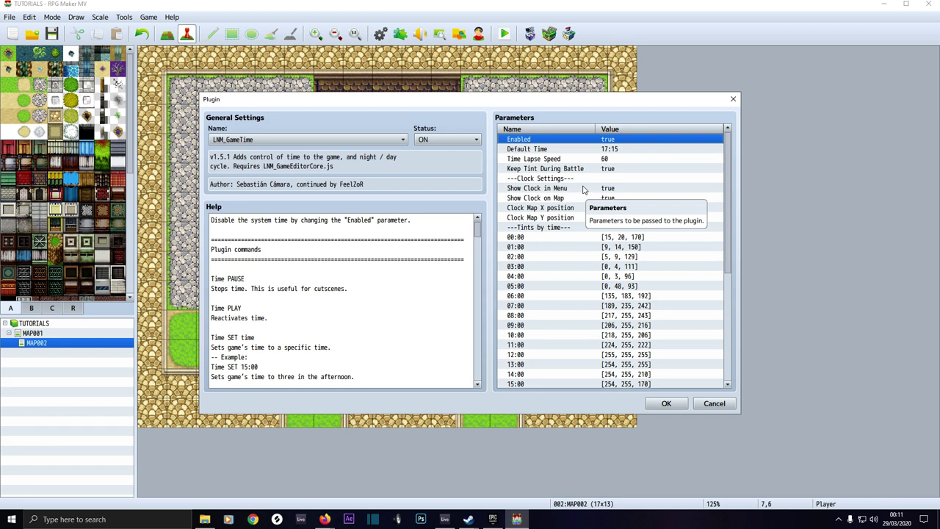
pyautogui.doubleClick(607, 198)
pyautogui.click(507, 296)
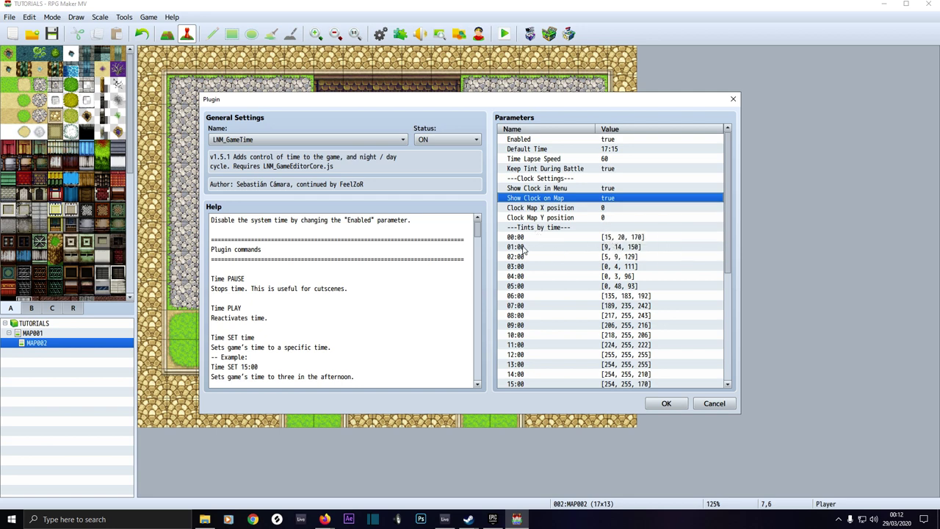
pyautogui.doubleClick(619, 238)
pyautogui.click(507, 300)
# Step: Scroll the LNM_GameTime help down through its plugin commands section
pyautogui.moveTo(220, 248)
pyautogui.mouseDown()
pyautogui.moveTo(257, 249)
pyautogui.moveTo(211, 250)
pyautogui.mouseUp()
pyautogui.scroll(-1, 250, 269)
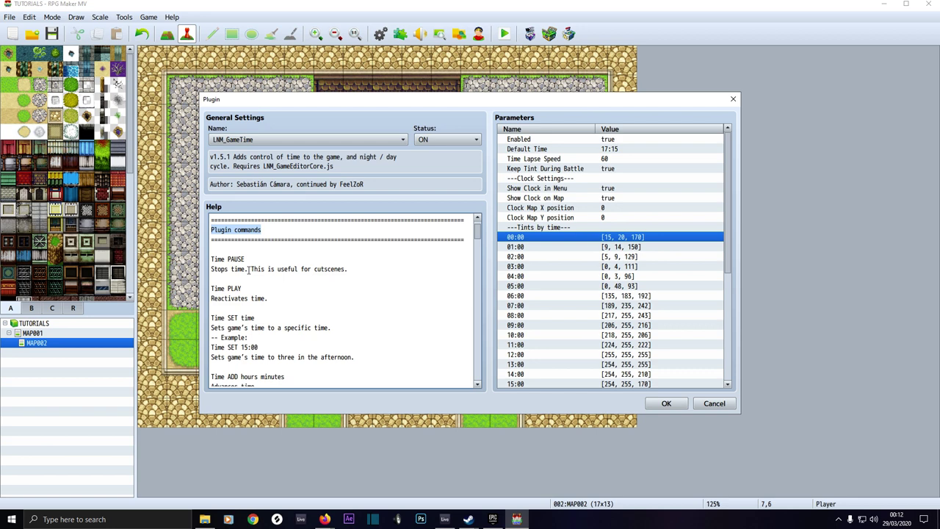
pyautogui.scroll(-3, 265, 319)
pyautogui.scroll(-1, 264, 319)
pyautogui.scroll(-2, 264, 319)
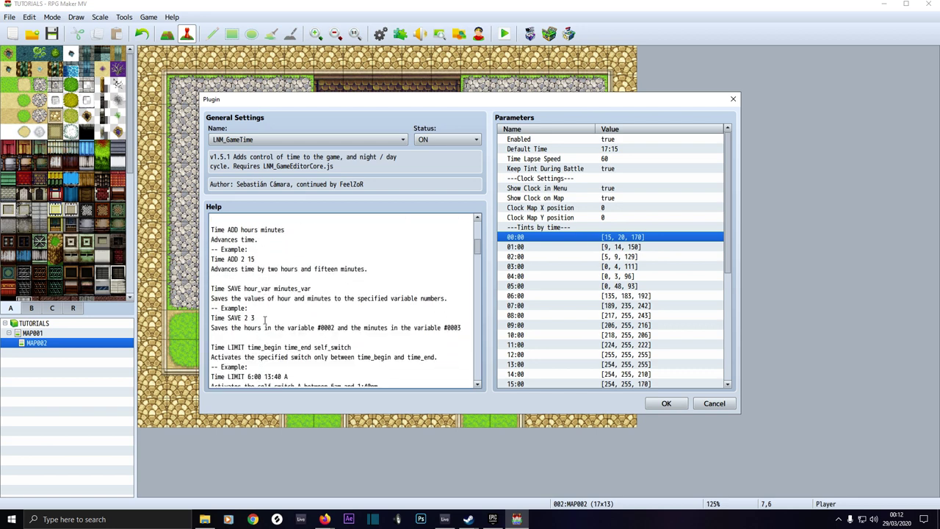
pyautogui.scroll(-1, 264, 319)
pyautogui.scroll(-1, 263, 320)
# Step: Copy the 'Time LIMIT 6:00 13:40 A' example and close the plugin dialogs
pyautogui.moveTo(291, 317); pyautogui.dragTo(211, 318)
pyautogui.rightClick(214, 319)
pyautogui.click(235, 335)
pyautogui.click(719, 403)
pyautogui.click(543, 394)
# Step: Set door event EV001's first plugin command to 'Time LIMIT 9:00 17:35 A'
pyautogui.doubleClick(359, 149)
pyautogui.doubleClick(431, 157)
pyautogui.moveTo(535, 267)
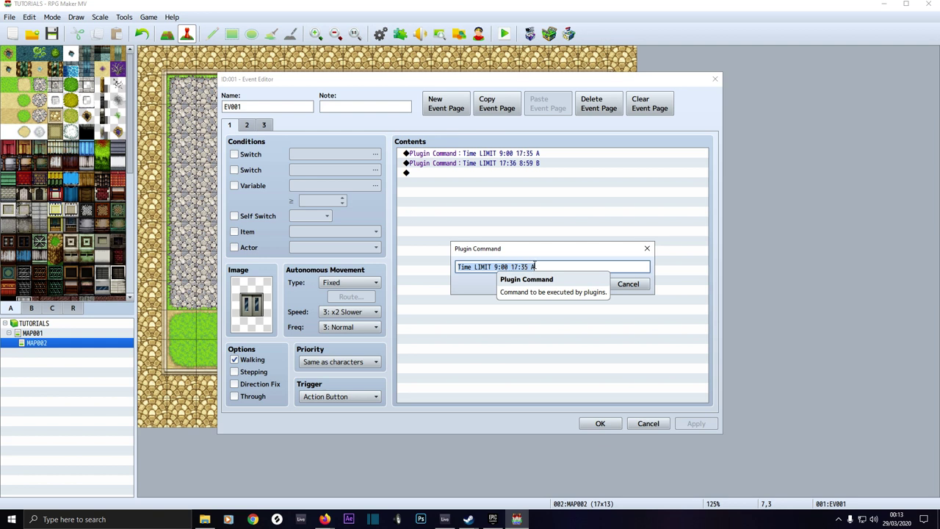
pyautogui.click(586, 286)
pyautogui.click(478, 164)
pyautogui.click(508, 156)
pyautogui.click(507, 166)
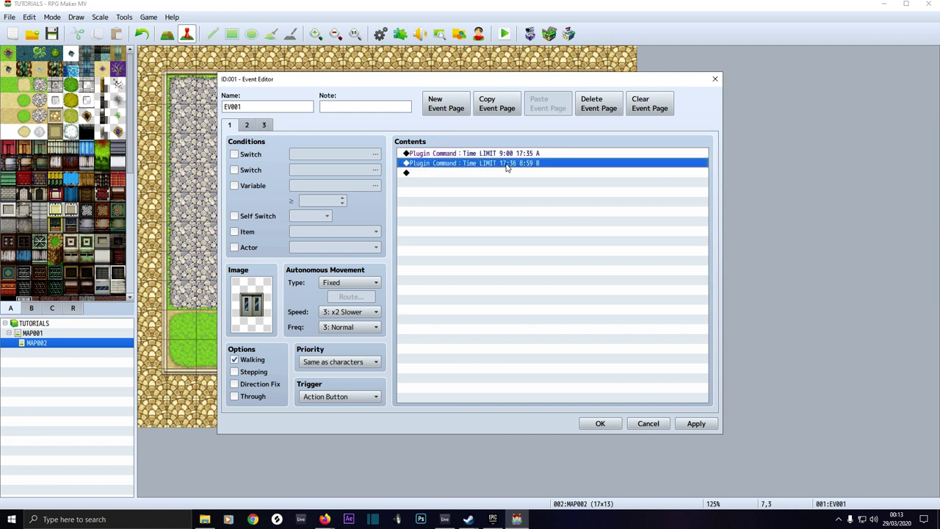
pyautogui.click(492, 154)
# Step: Review the door event's pages 2 and 3, then apply and close the event
pyautogui.click(248, 126)
pyautogui.click(264, 125)
pyautogui.click(236, 126)
pyautogui.click(264, 125)
pyautogui.click(705, 424)
pyautogui.click(600, 424)
# Step: Save and playtest a new game, walking the hero out to the house door
pyautogui.click(504, 33)
pyautogui.click(432, 273)
pyautogui.click(439, 310)
pyautogui.press('Down')
pyautogui.click(450, 192)
# Step: Try the store door, read the closed message, and wait nearby as the clock passes 18:00
pyautogui.click(469, 408)
pyautogui.click(445, 193)
pyautogui.click(445, 193)
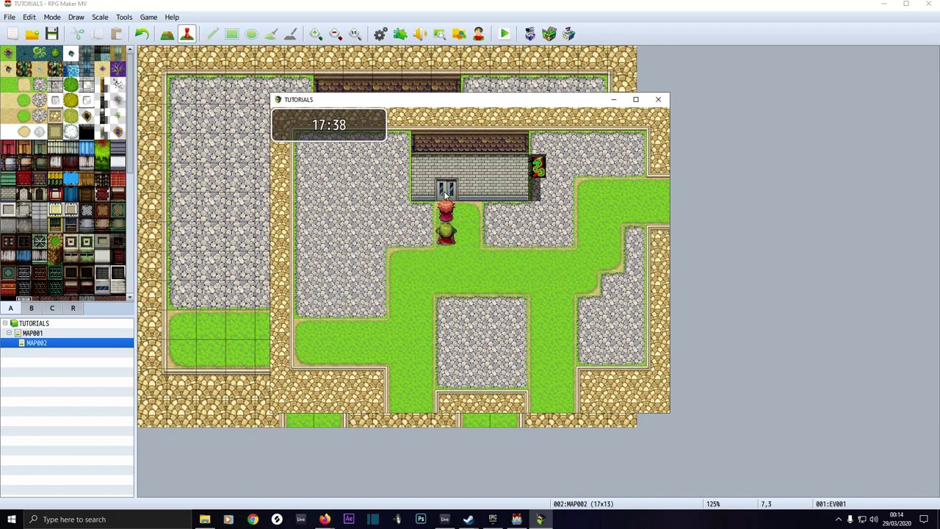
pyautogui.click(445, 192)
pyautogui.click(473, 210)
pyautogui.click(494, 217)
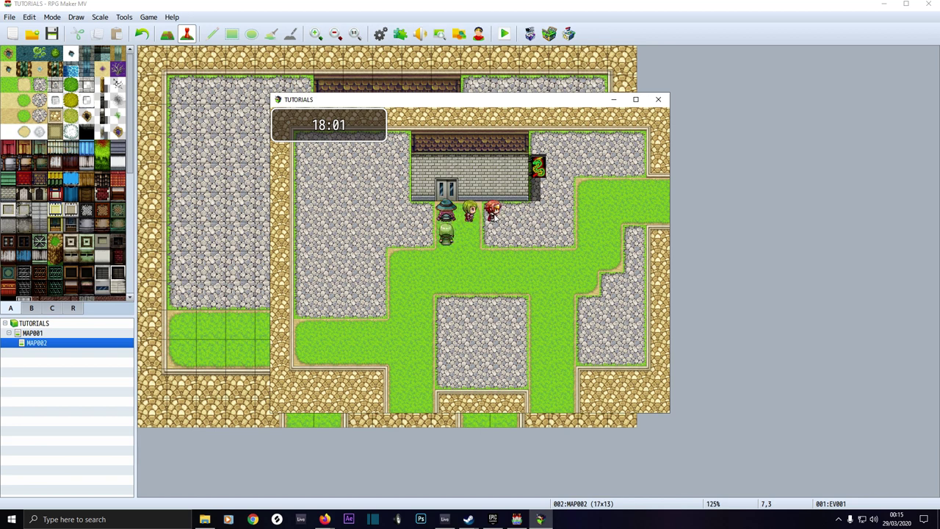